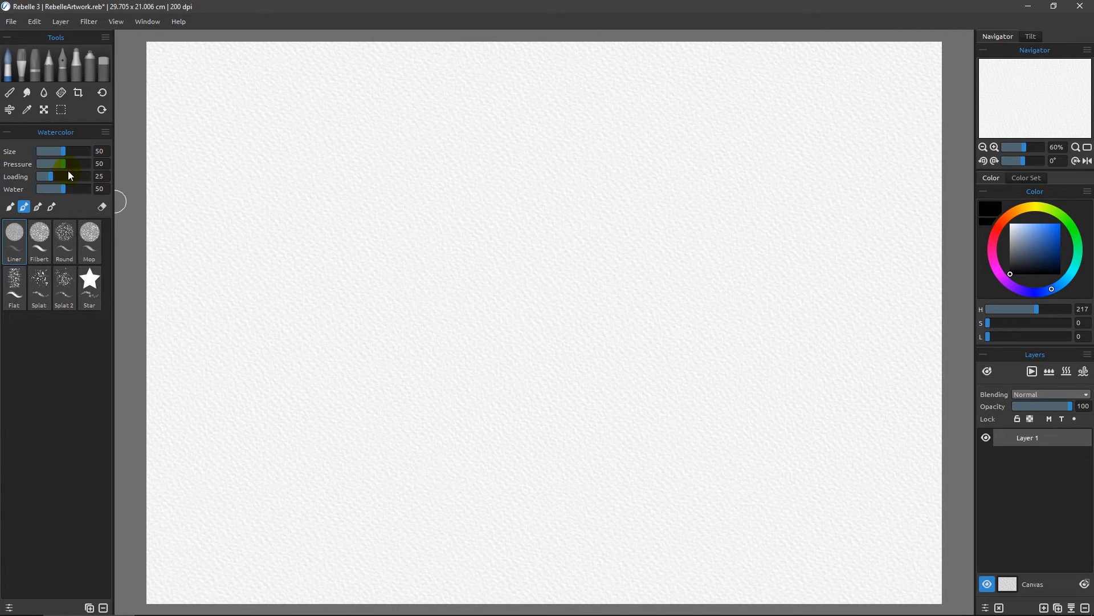
Step: Reset the watercolor Liner brush properties and set the brush size to 61
click(105, 133)
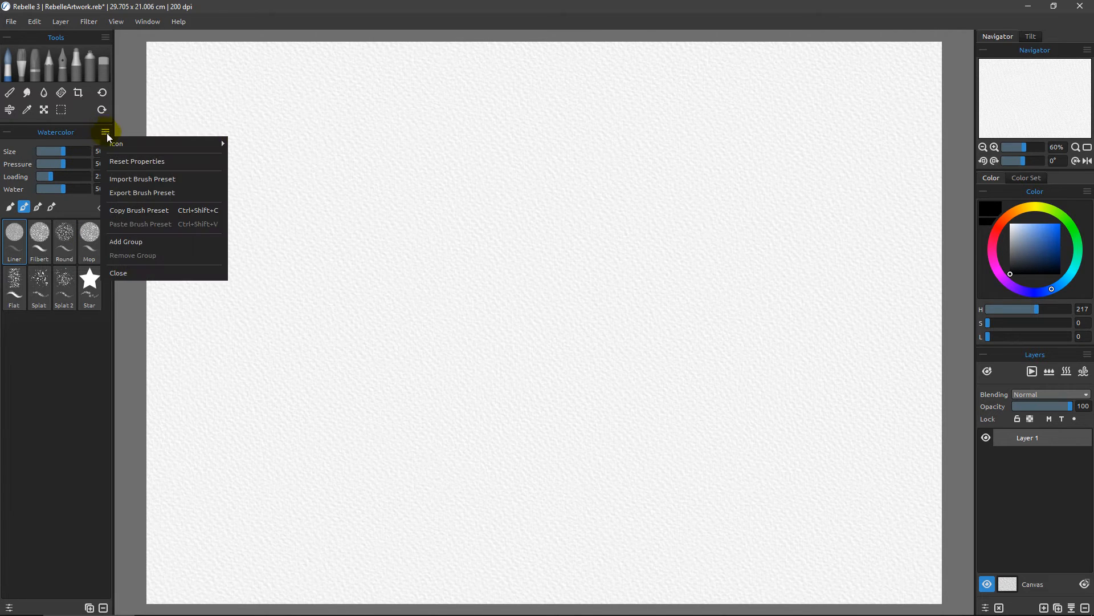
click(135, 162)
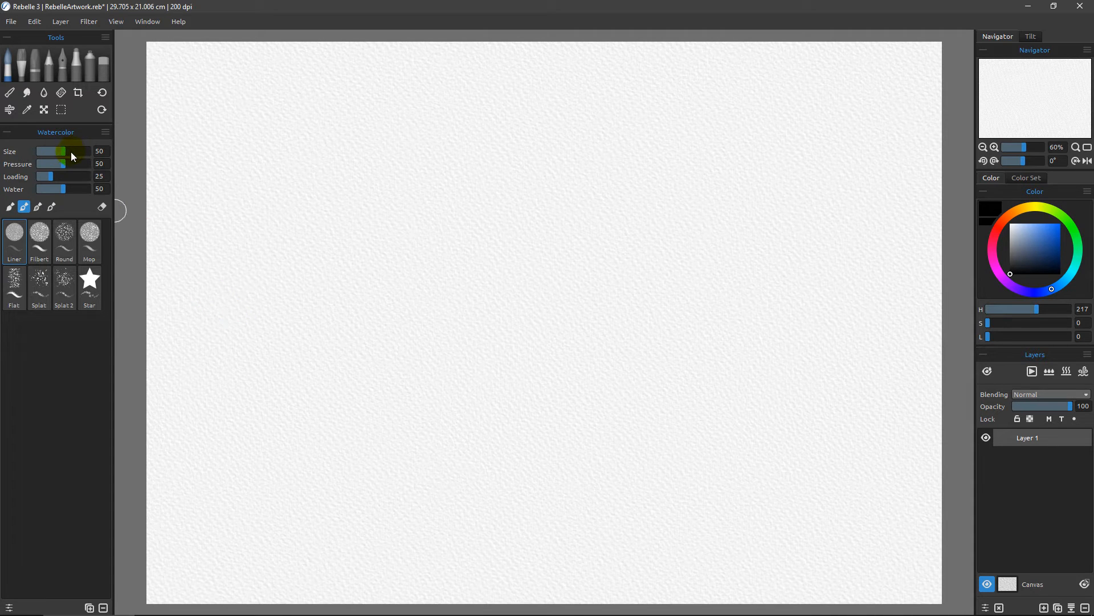
mouse_move(63, 151)
mouse_down()
mouse_move(85, 157)
mouse_move(52, 156)
mouse_up()
drag(51, 149, 117, 152)
drag(86, 148, 59, 152)
drag(63, 151, 66, 156)
Step: Pause the water diffusion and paint four Liner swatches in a row at decreasing pressure, from 100 and 72 down to 13
click(1033, 376)
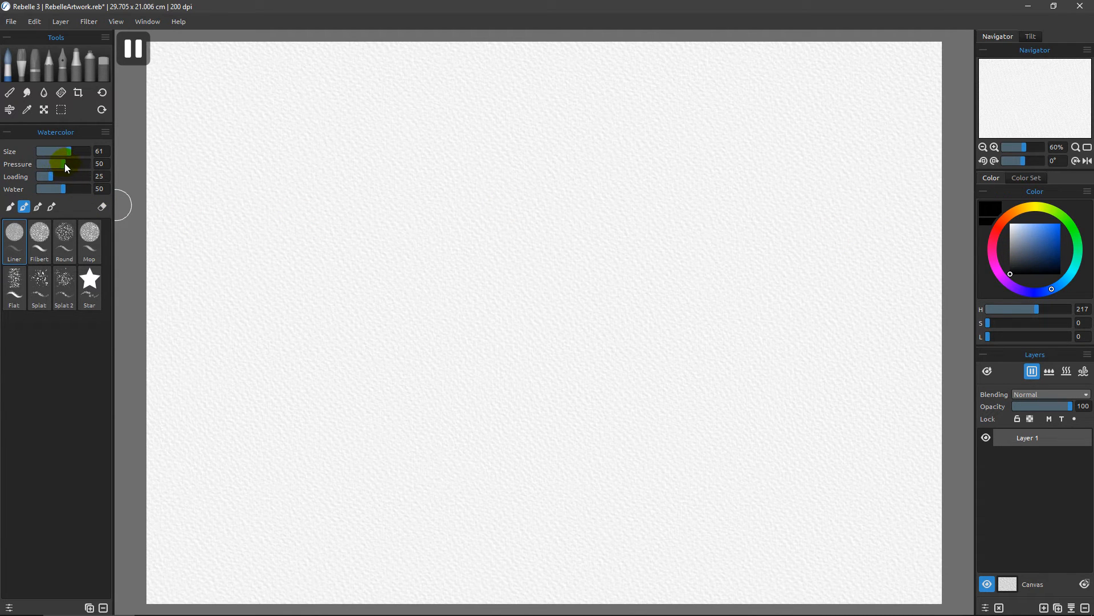
drag(87, 166, 94, 166)
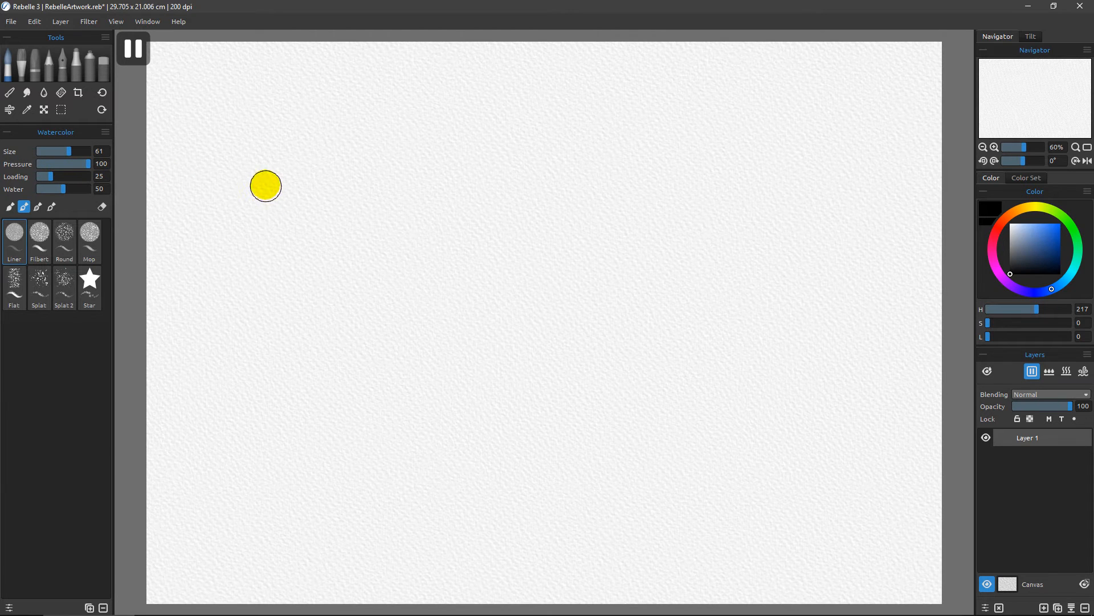
mouse_move(262, 163)
mouse_down()
mouse_move(228, 208)
mouse_move(262, 186)
mouse_move(220, 251)
mouse_move(270, 200)
mouse_move(229, 263)
mouse_move(270, 237)
mouse_move(246, 286)
mouse_move(260, 274)
mouse_move(254, 303)
mouse_up()
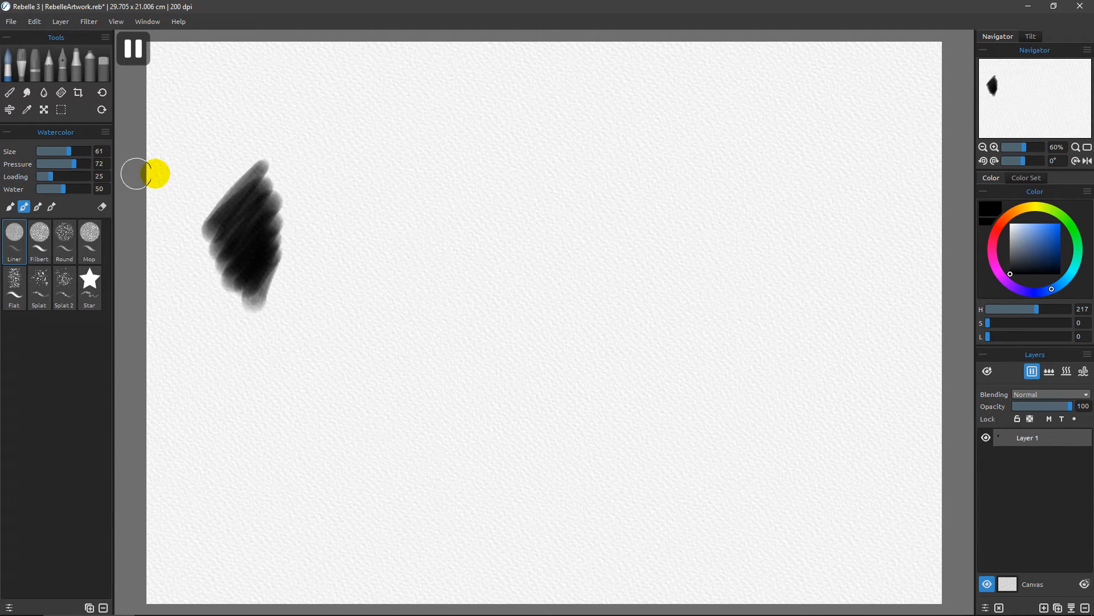
mouse_move(357, 159)
mouse_down()
mouse_move(338, 175)
mouse_move(354, 173)
mouse_move(322, 250)
mouse_move(346, 243)
mouse_move(336, 299)
mouse_up()
drag(62, 166, 57, 166)
mouse_move(386, 183)
mouse_down()
mouse_move(427, 152)
mouse_move(390, 232)
mouse_move(440, 206)
mouse_move(415, 295)
mouse_up()
drag(49, 164, 45, 164)
mouse_move(470, 221)
mouse_down()
mouse_move(518, 161)
mouse_move(529, 171)
mouse_move(486, 264)
mouse_move(530, 237)
mouse_move(521, 251)
mouse_move(500, 197)
mouse_move(510, 229)
mouse_up()
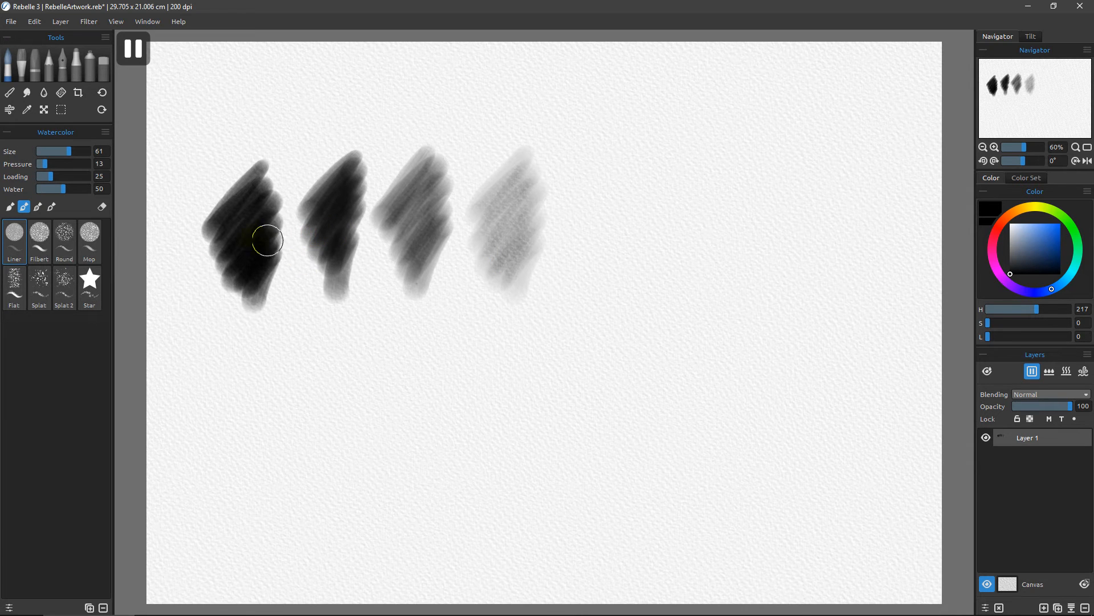
Step: Paint a second row of four swatches with the Mop brush at decreasing pressure, from 100 and 79 down to 18
click(89, 244)
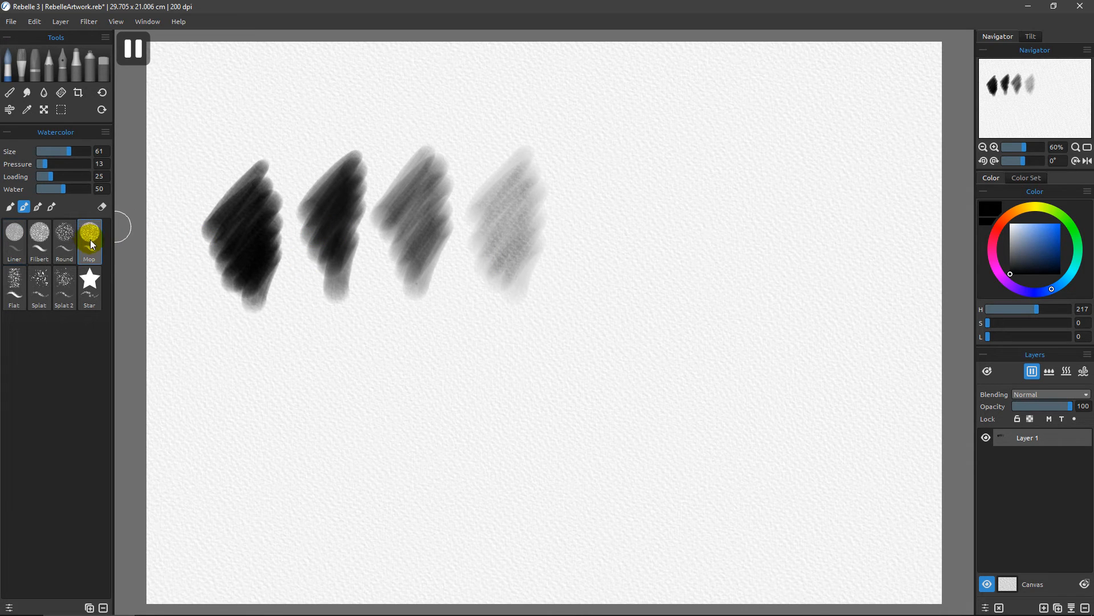
drag(36, 163, 115, 178)
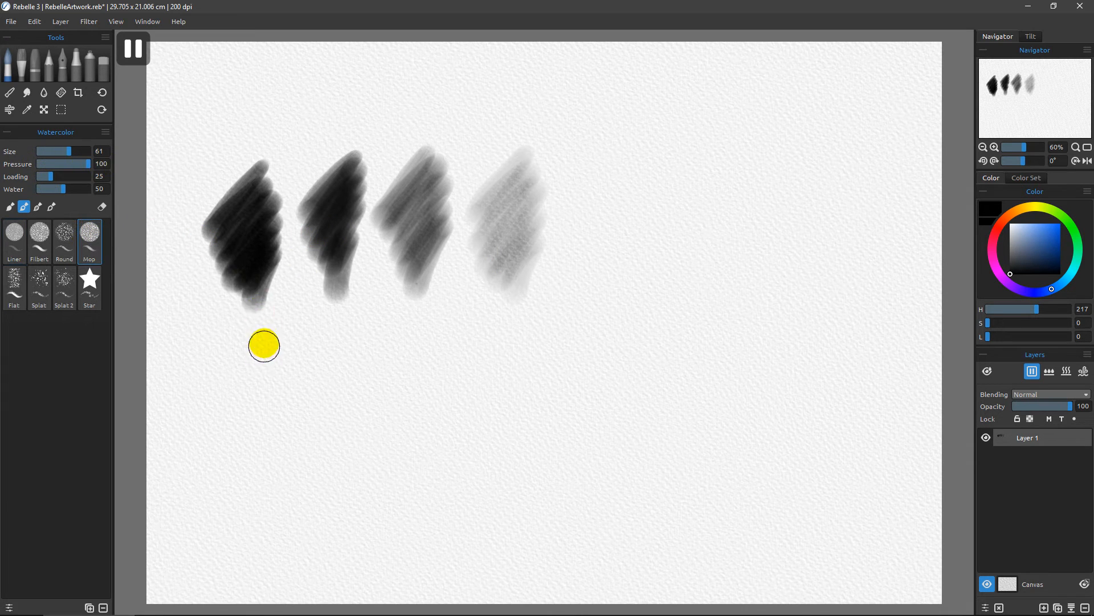
mouse_move(281, 320)
mouse_down()
mouse_move(225, 400)
mouse_move(282, 358)
mouse_move(243, 434)
mouse_move(270, 403)
mouse_move(255, 476)
mouse_move(278, 319)
mouse_up()
click(102, 205)
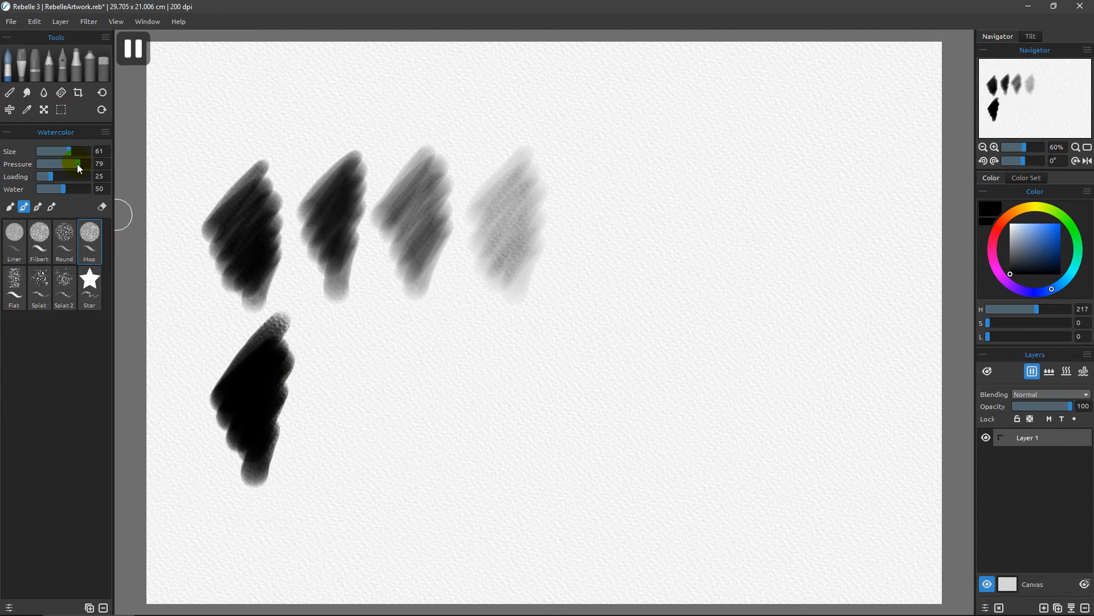
mouse_move(344, 328)
mouse_down()
mouse_move(359, 338)
mouse_move(342, 401)
mouse_move(354, 421)
mouse_move(334, 447)
mouse_up()
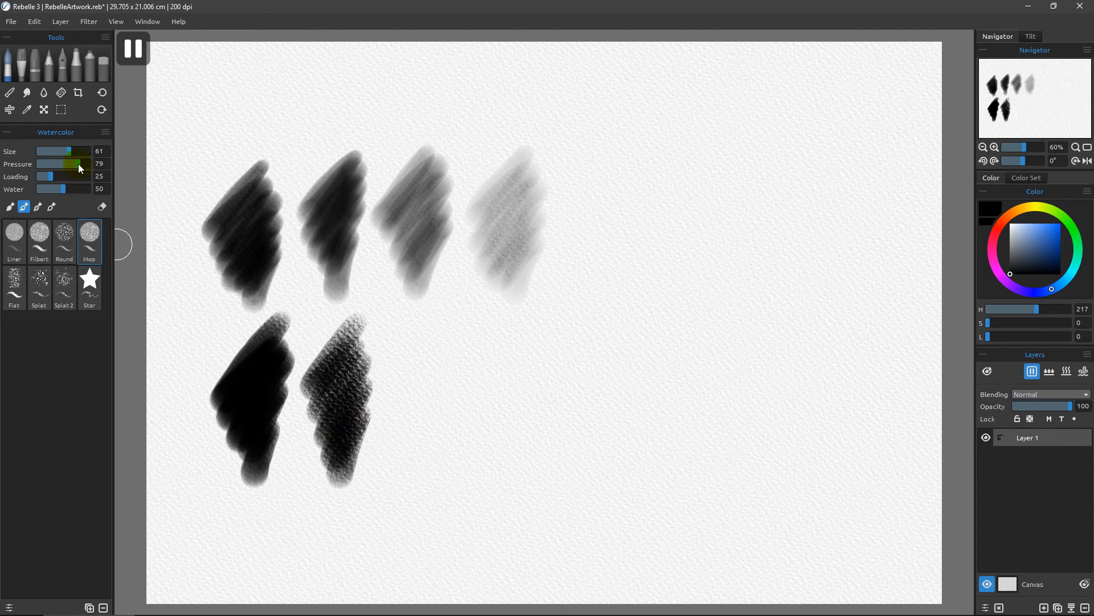
click(60, 166)
mouse_move(416, 343)
mouse_down()
mouse_move(420, 320)
mouse_move(411, 357)
mouse_move(447, 344)
mouse_move(413, 432)
mouse_move(426, 445)
mouse_move(422, 479)
mouse_up()
drag(48, 166, 46, 164)
mouse_move(496, 325)
mouse_down()
mouse_move(482, 370)
mouse_move(525, 335)
mouse_move(538, 343)
mouse_move(509, 420)
mouse_move(542, 422)
mouse_move(517, 464)
mouse_move(539, 383)
mouse_move(513, 324)
mouse_move(529, 456)
mouse_move(529, 369)
mouse_move(522, 343)
mouse_move(518, 408)
mouse_move(518, 342)
mouse_up()
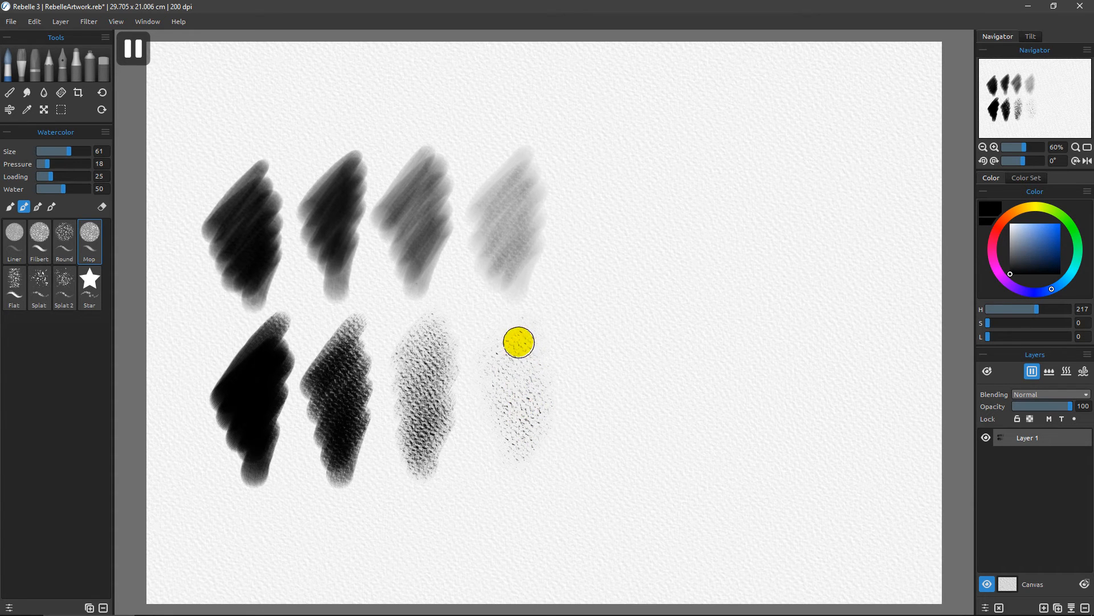
Step: Inspect the wet areas of the eight swatches, clear the layer and turn the wetness display off
click(990, 370)
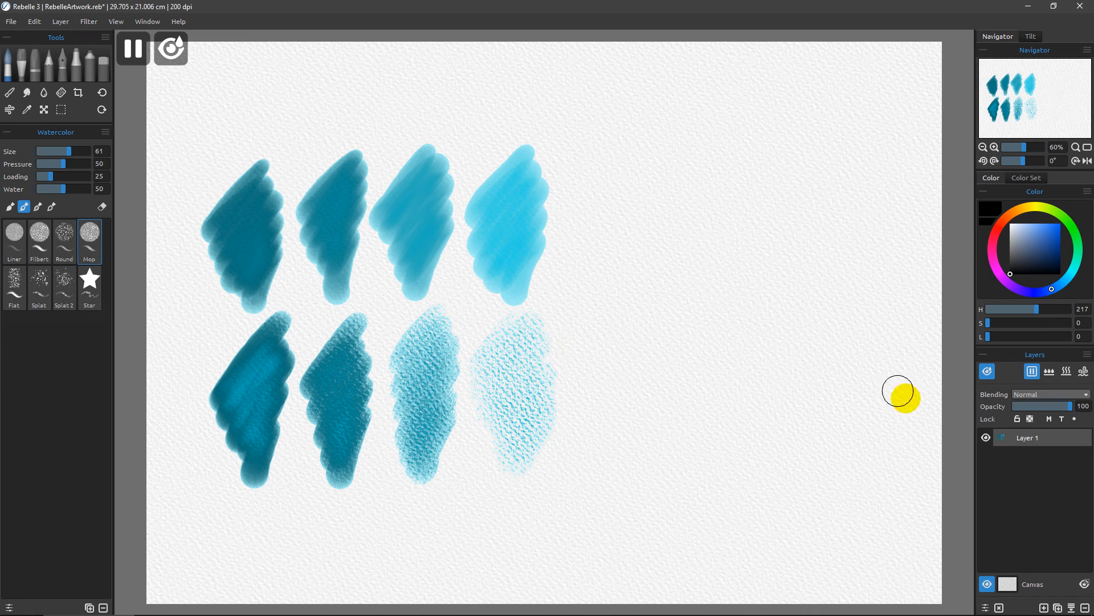
click(1001, 608)
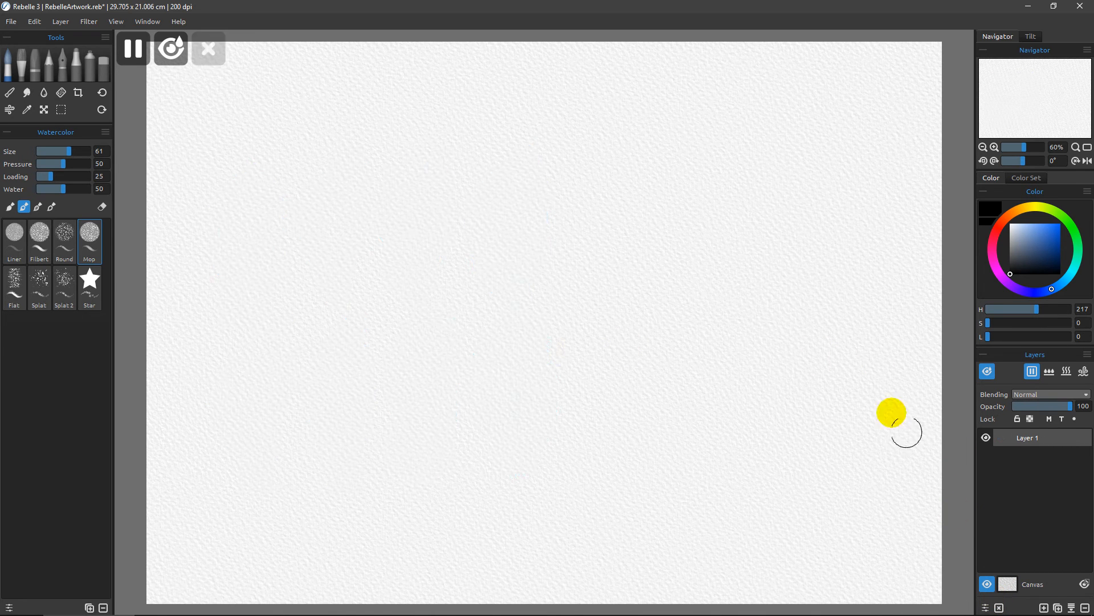
click(988, 372)
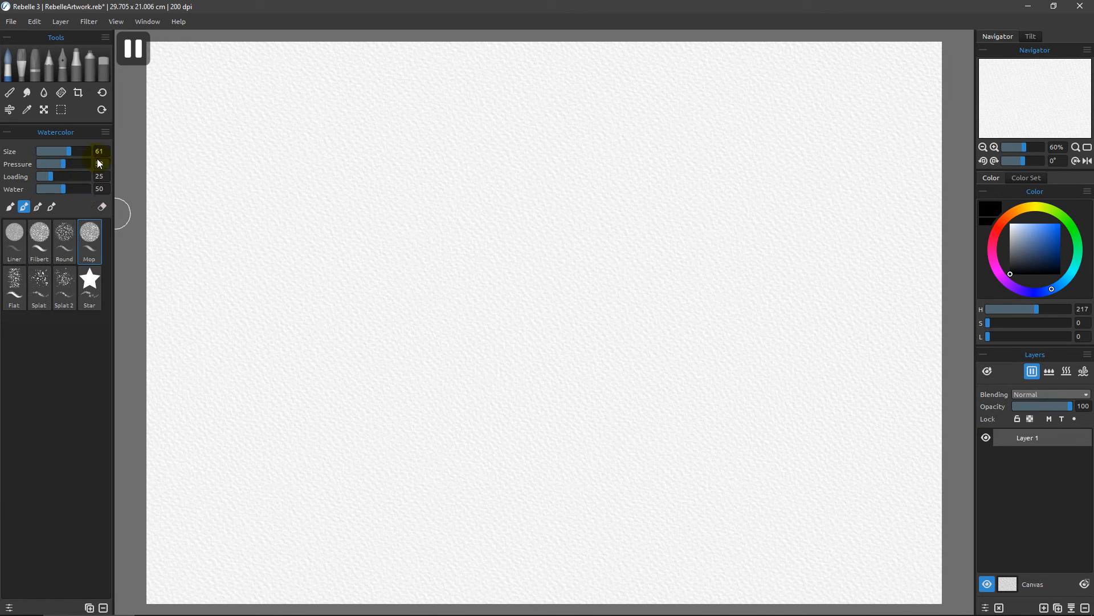
Step: Paint three Mop swatches side by side with the paint loading at 25, 100 and 1
mouse_move(273, 172)
mouse_down()
mouse_move(228, 224)
mouse_move(277, 186)
mouse_move(247, 234)
mouse_move(282, 219)
mouse_move(243, 290)
mouse_move(274, 263)
mouse_move(249, 310)
mouse_up()
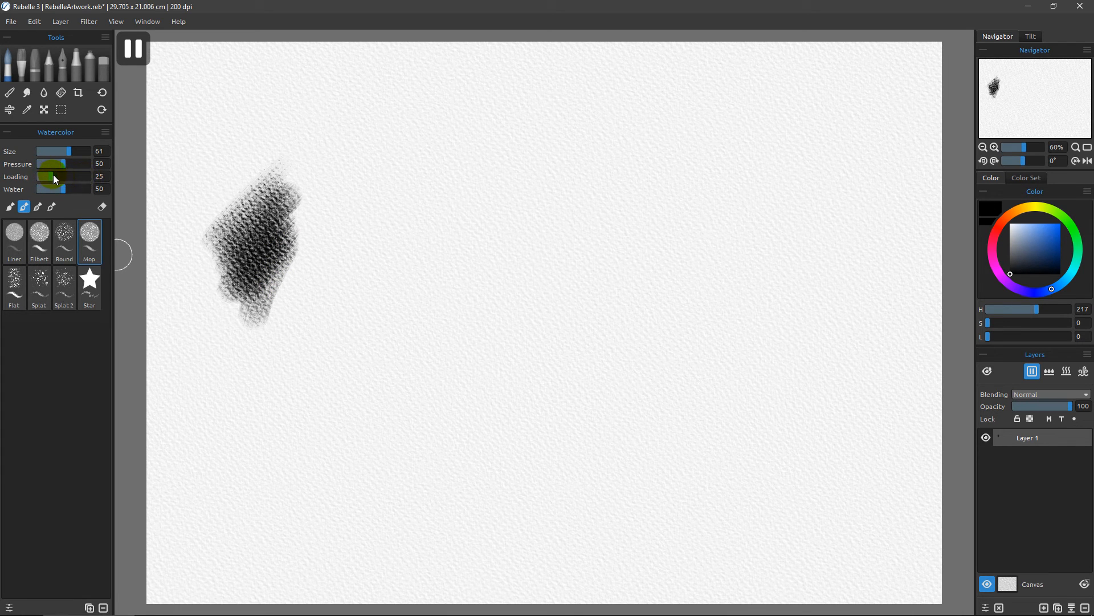
drag(52, 175, 97, 177)
mouse_move(362, 179)
mouse_down()
mouse_move(347, 233)
mouse_move(388, 196)
mouse_move(336, 264)
mouse_move(385, 244)
mouse_move(354, 309)
mouse_up()
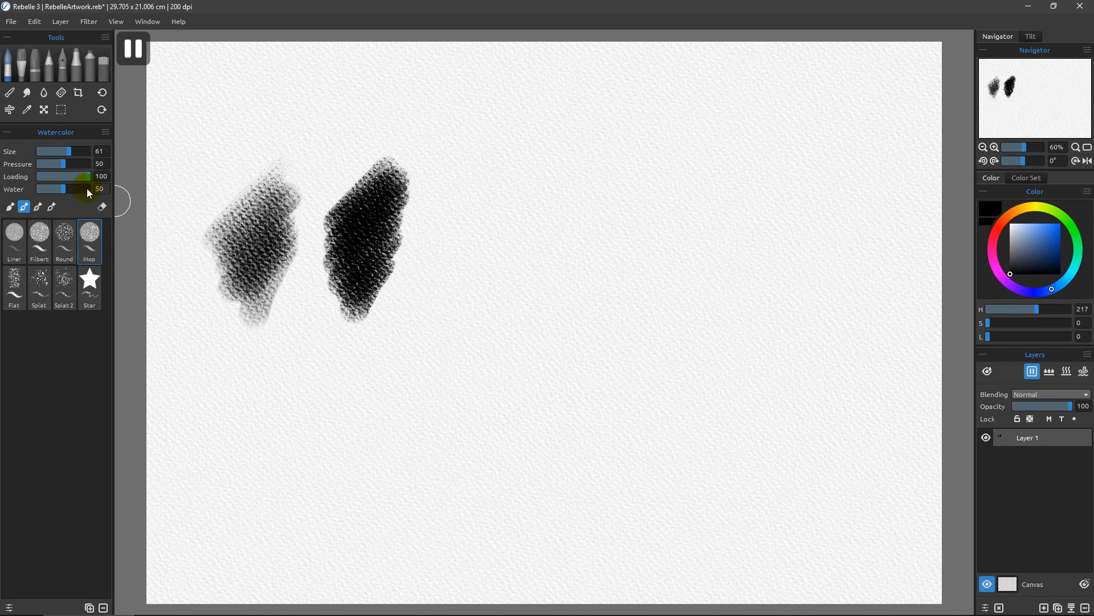
drag(76, 175, 38, 182)
mouse_move(486, 178)
mouse_down()
mouse_move(429, 249)
mouse_move(505, 220)
mouse_move(451, 290)
mouse_move(499, 262)
mouse_move(467, 293)
mouse_up()
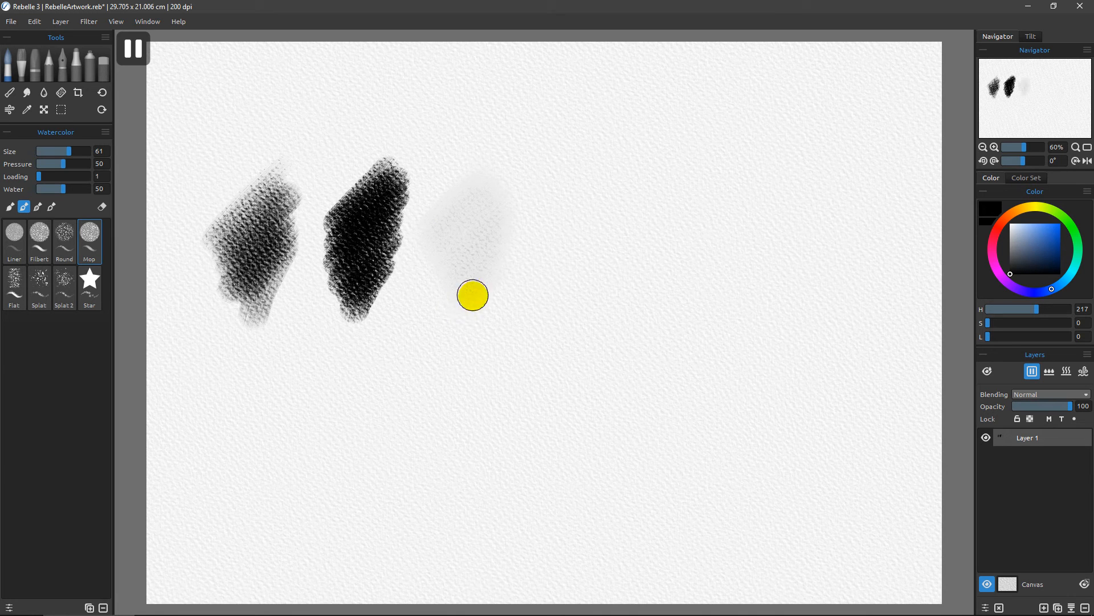
Step: Display the wet areas and paint three swatches below at loading 23 with decreasing water, the last at 11
click(990, 372)
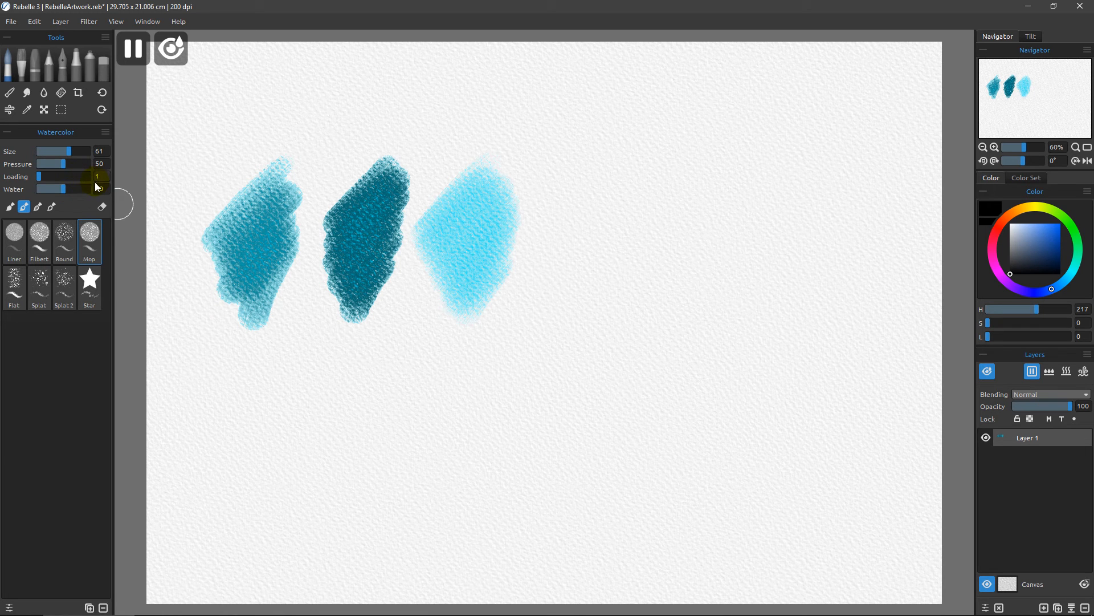
click(42, 177)
mouse_move(269, 347)
mouse_down()
mouse_move(217, 444)
mouse_move(260, 407)
mouse_move(246, 463)
mouse_move(271, 465)
mouse_move(261, 490)
mouse_up()
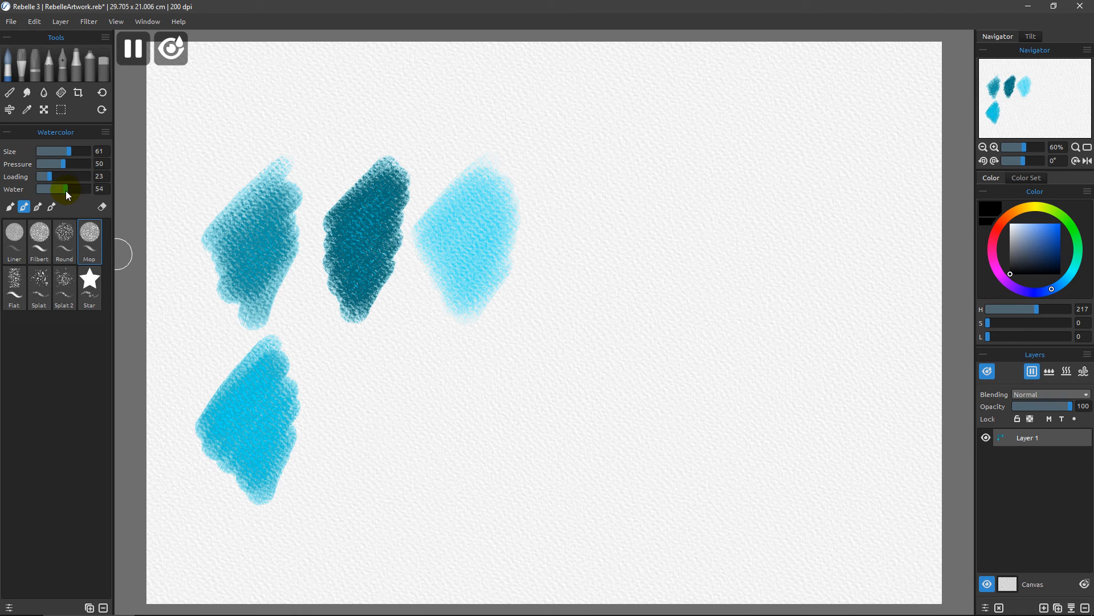
mouse_move(350, 335)
mouse_down()
mouse_move(334, 419)
mouse_move(373, 381)
mouse_move(375, 399)
mouse_move(350, 495)
mouse_up()
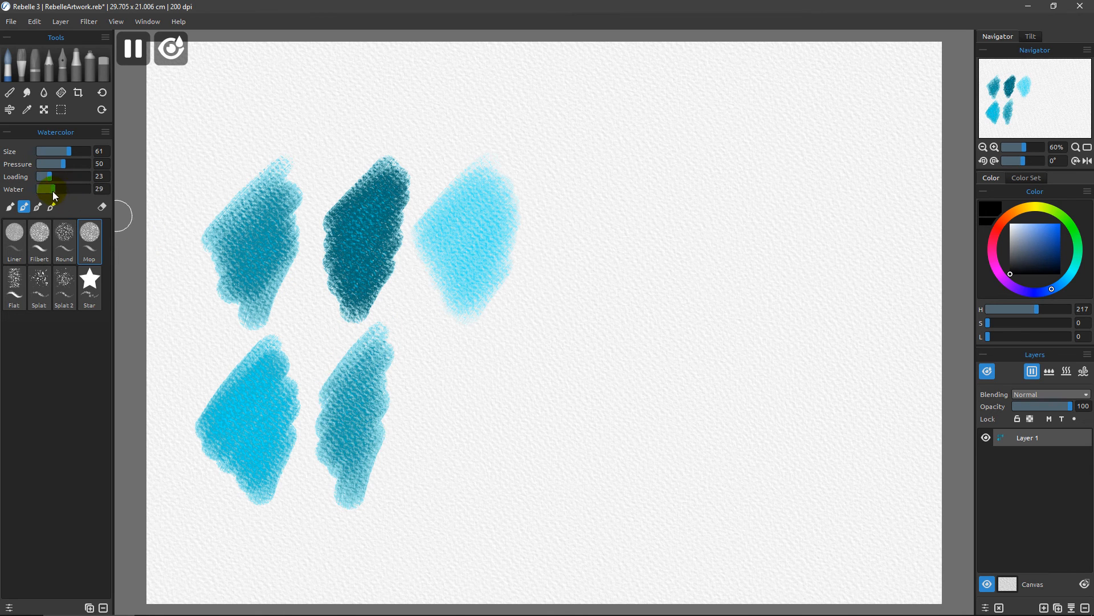
drag(46, 193, 44, 193)
mouse_move(436, 347)
mouse_down()
mouse_move(456, 349)
mouse_move(432, 408)
mouse_move(493, 378)
mouse_move(452, 464)
mouse_move(461, 457)
mouse_up()
mouse_move(458, 379)
mouse_down()
mouse_move(469, 430)
mouse_move(479, 412)
mouse_move(357, 381)
mouse_move(342, 416)
mouse_up()
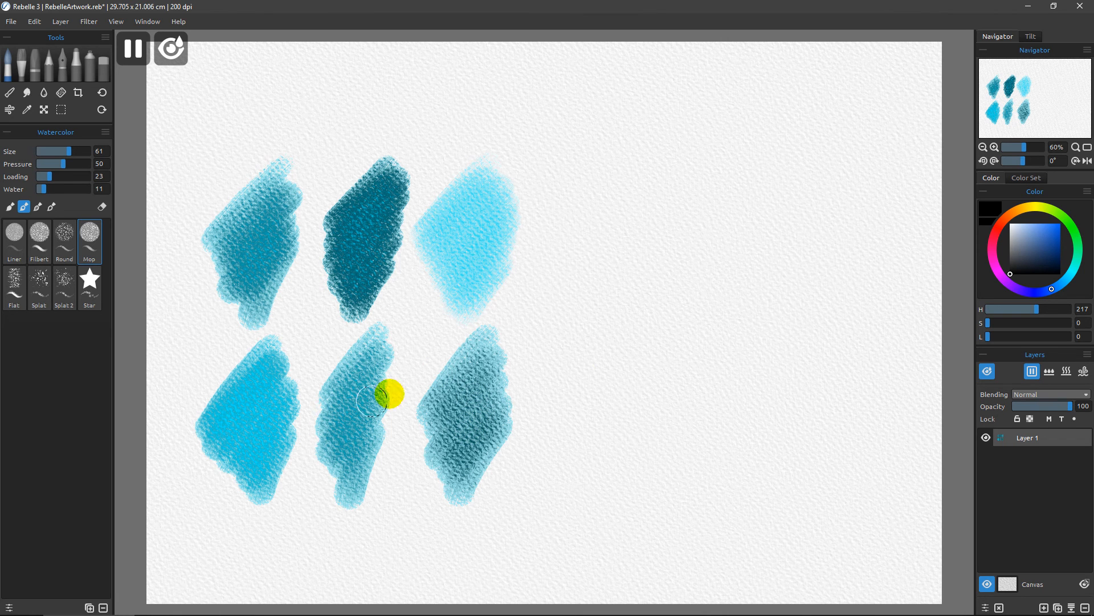
Step: Hide the wet areas, resume the diffusion to let the swatches spread, and clear the layer
click(988, 372)
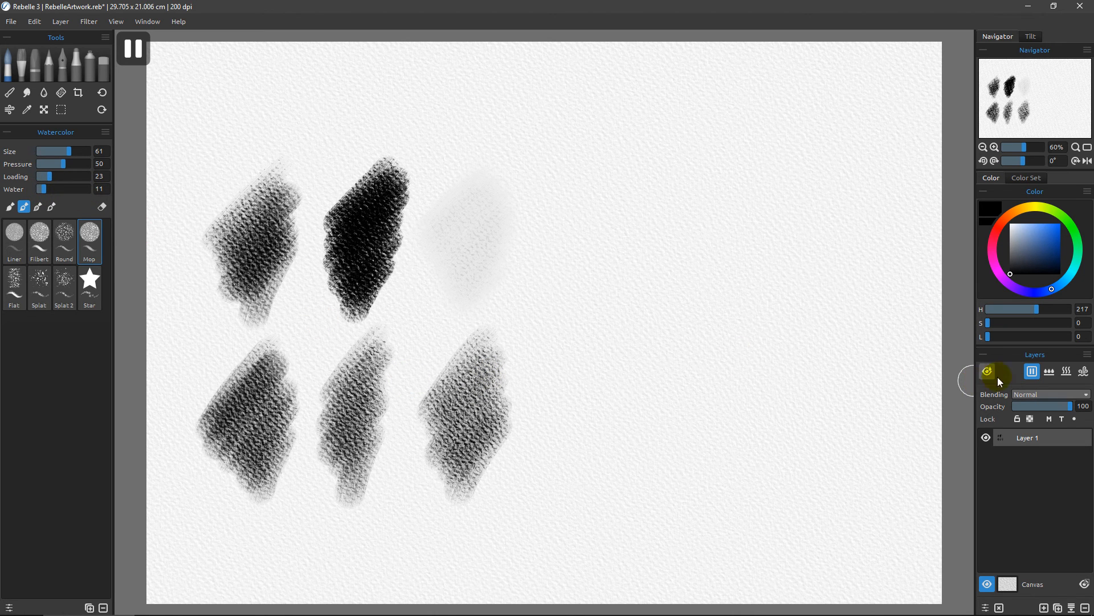
click(1032, 371)
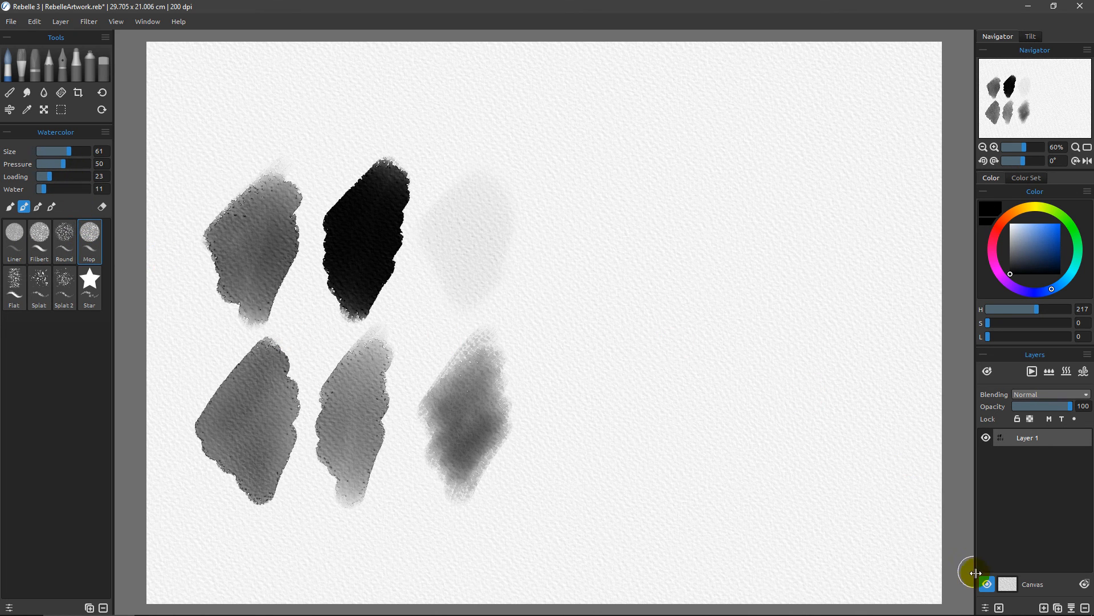
click(1000, 607)
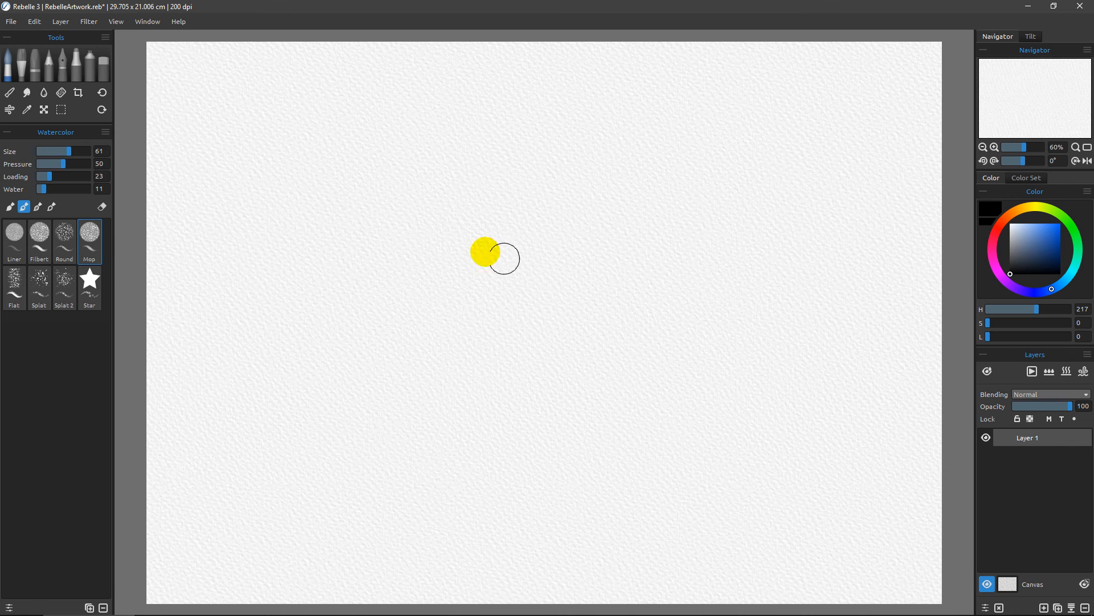
Step: Open the Visual Settings and dock them below the watercolor brush presets, enlarged to show the canvas texture options
click(155, 24)
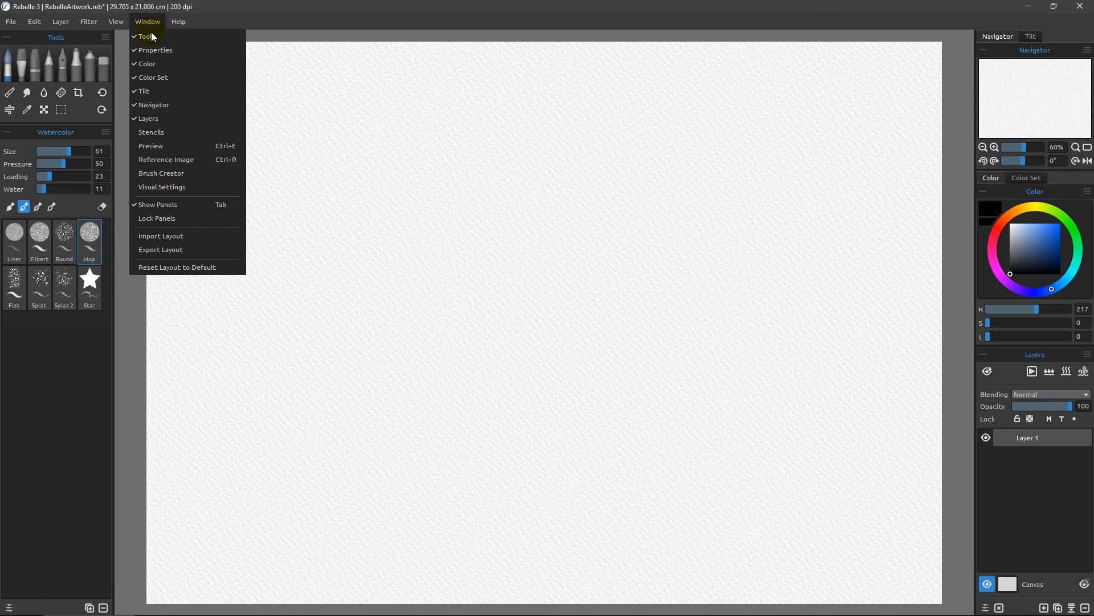
click(178, 186)
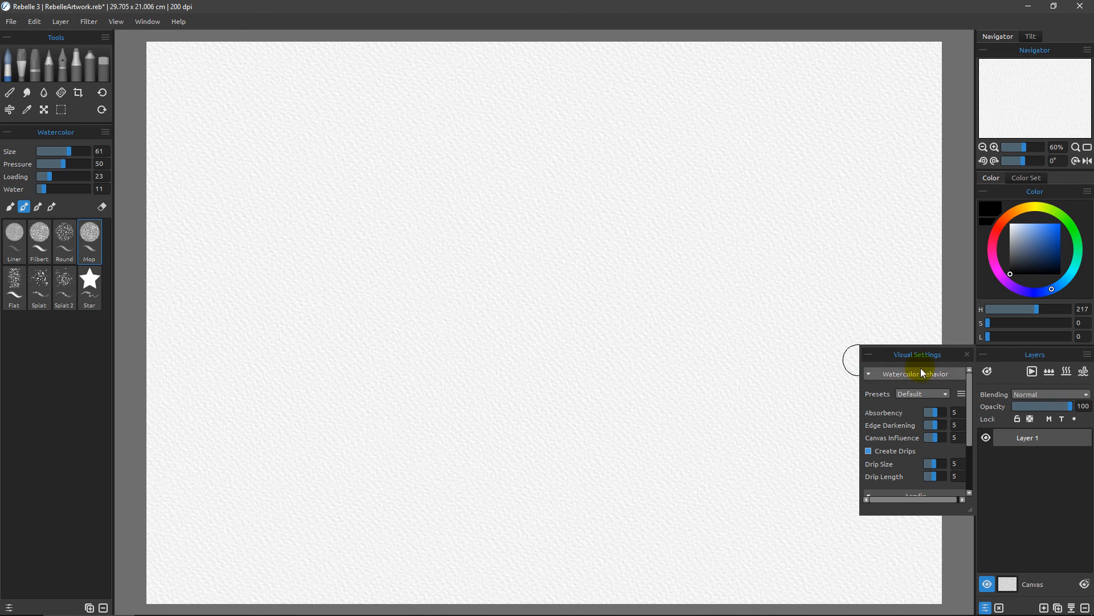
mouse_move(926, 354)
mouse_down()
mouse_move(400, 392)
mouse_move(138, 492)
mouse_move(90, 534)
mouse_up()
drag(59, 439, 60, 383)
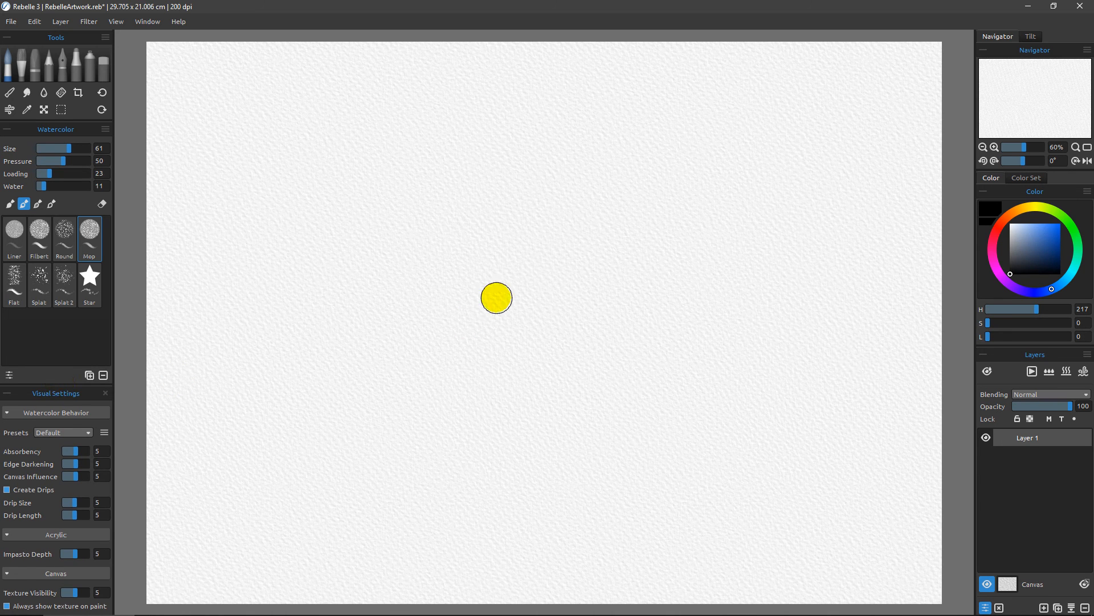